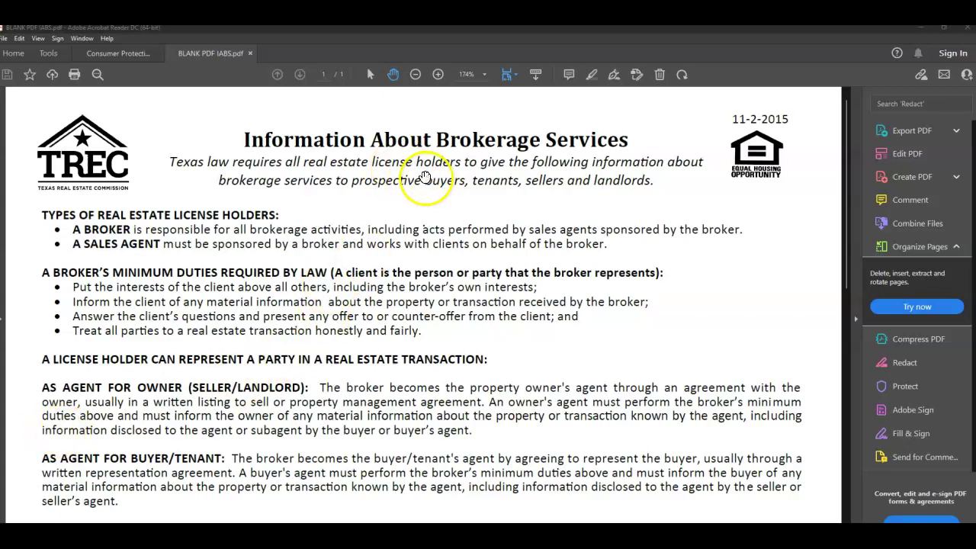
Step: Review the Consumer Protection Notice form in Acrobat, then switch to the pdf2jpg.net page in Chrome
{"action": "left_click", "coordinate": [104, 59]}
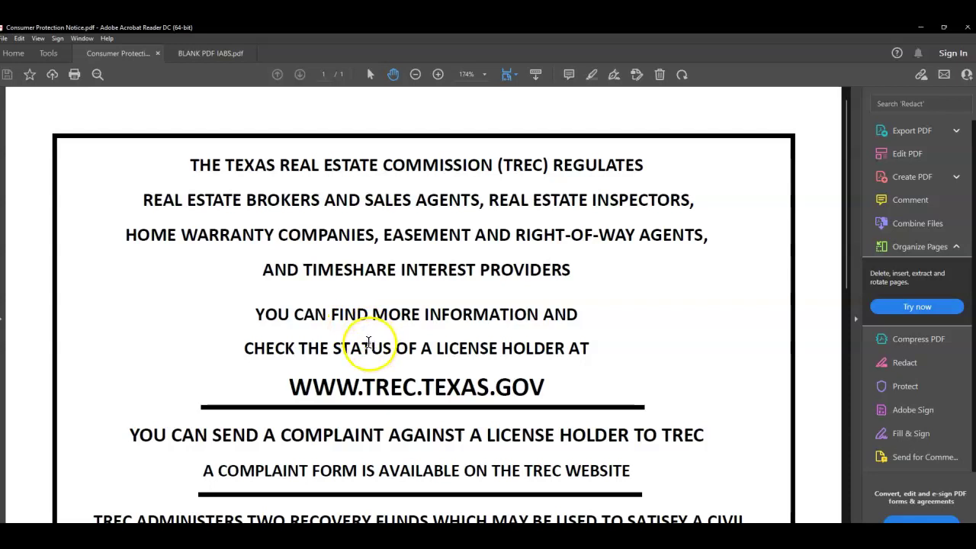
{"action": "left_click", "coordinate": [202, 494]}
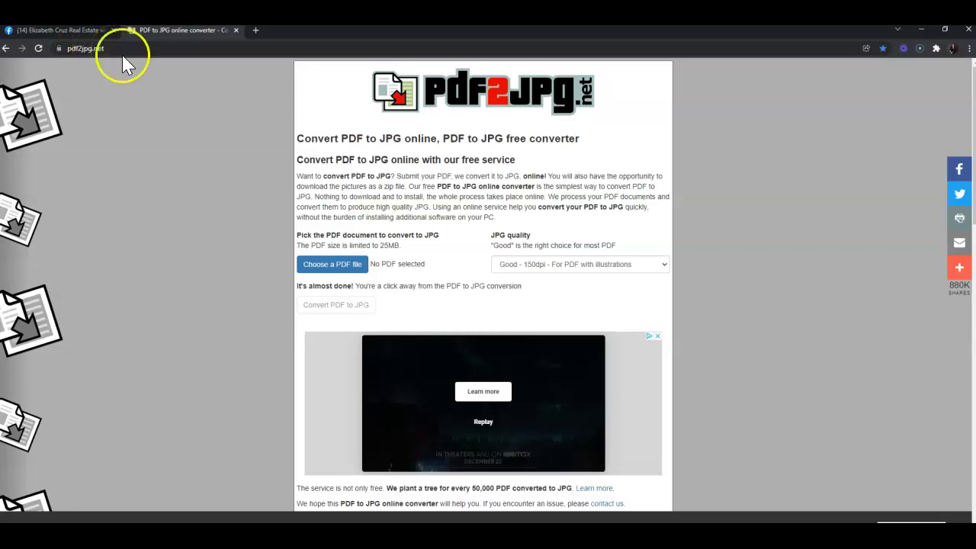
Step: Upload BLANK PDF IABS, set JPG quality to Excellent - 300dpi, and run the conversion
{"action": "left_click", "coordinate": [354, 273]}
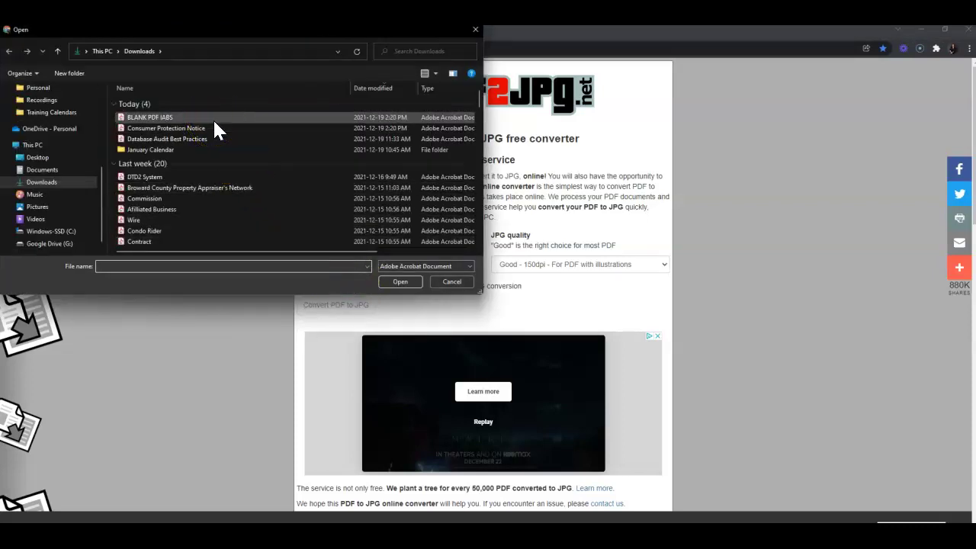
{"action": "double_click", "coordinate": [214, 119]}
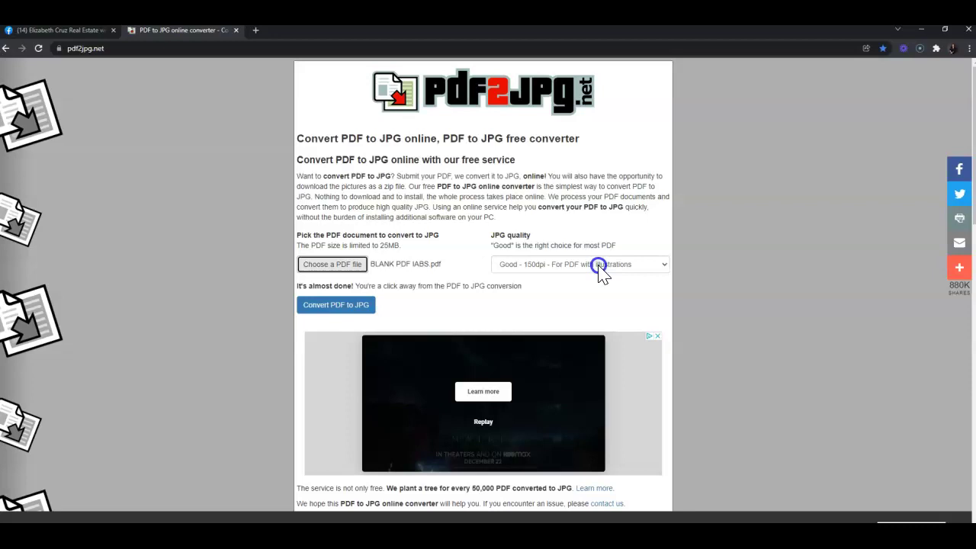
{"action": "left_click", "coordinate": [599, 266]}
{"action": "left_click", "coordinate": [578, 313]}
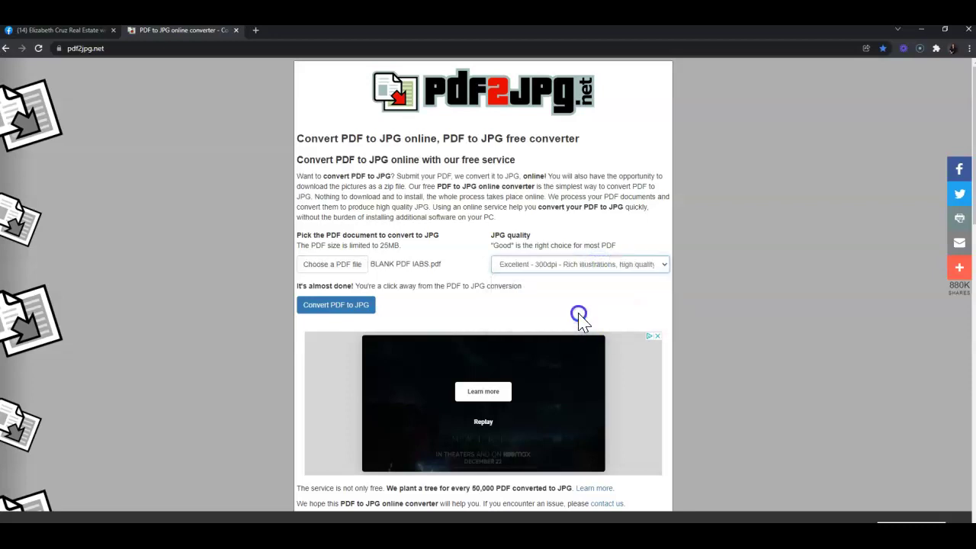
{"action": "left_click", "coordinate": [329, 311]}
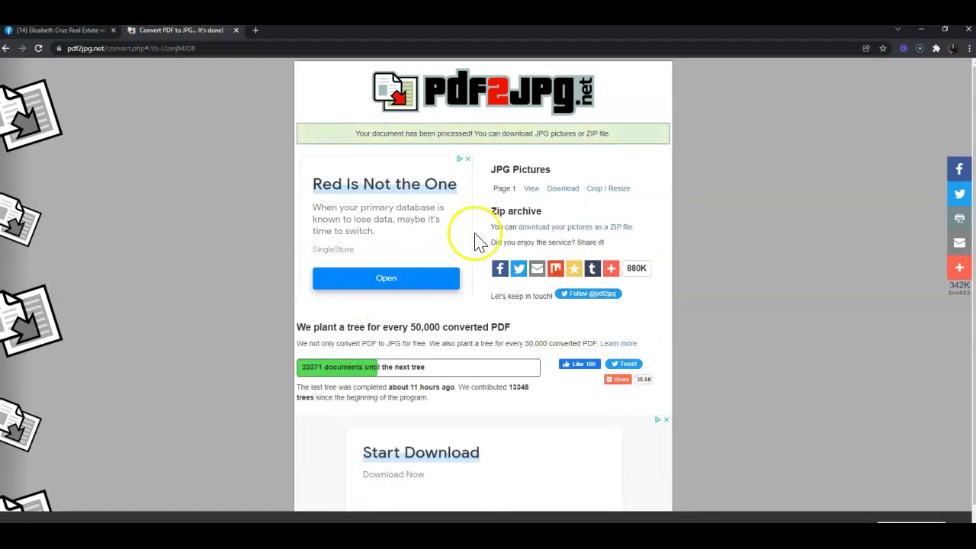
Step: Download the converted IABS page 1 image and close the full-screen ad
{"action": "left_click", "coordinate": [562, 189]}
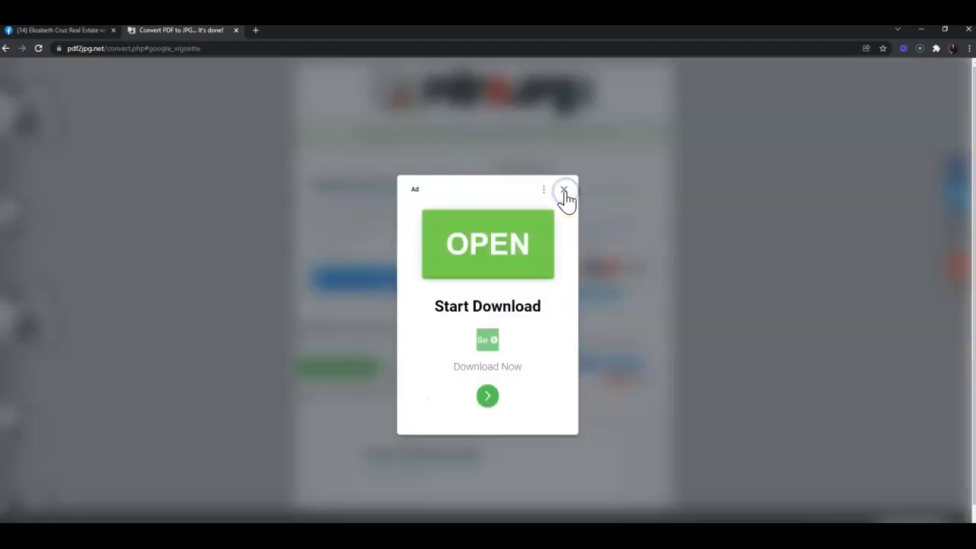
{"action": "left_click", "coordinate": [563, 191]}
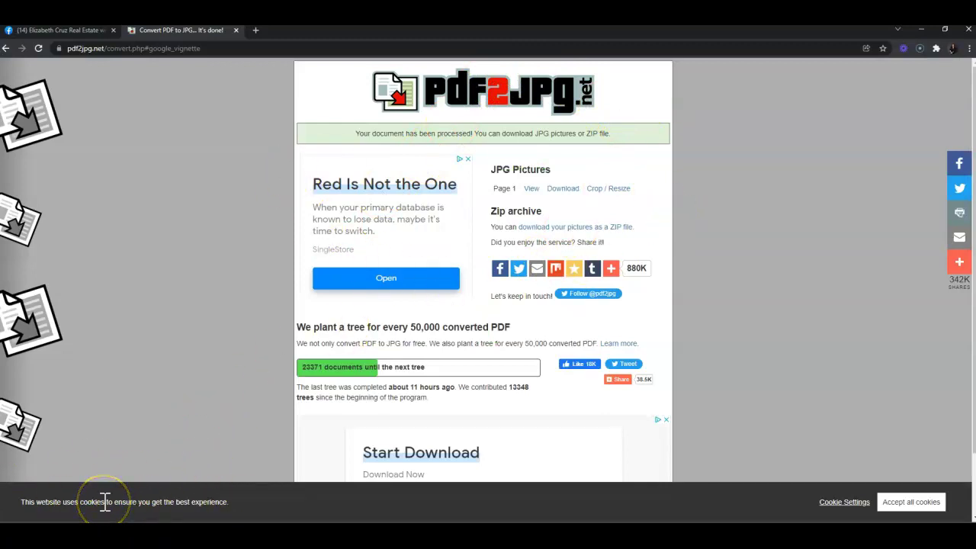
{"action": "left_click", "coordinate": [143, 482]}
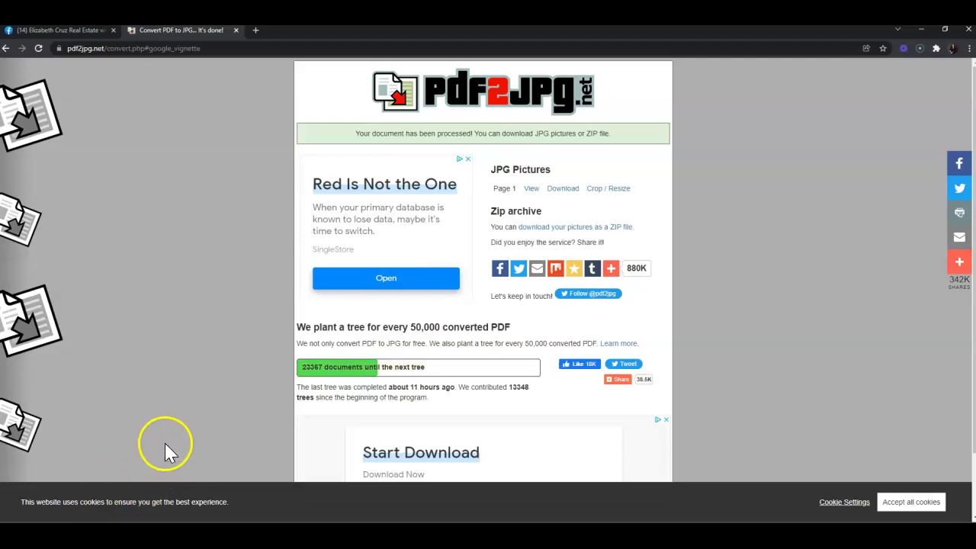
Step: Go back to the pdf2jpg.net start page through the address bar
{"action": "left_click", "coordinate": [206, 50]}
{"action": "type", "text": "pdf"}
{"action": "key", "text": "Return"}
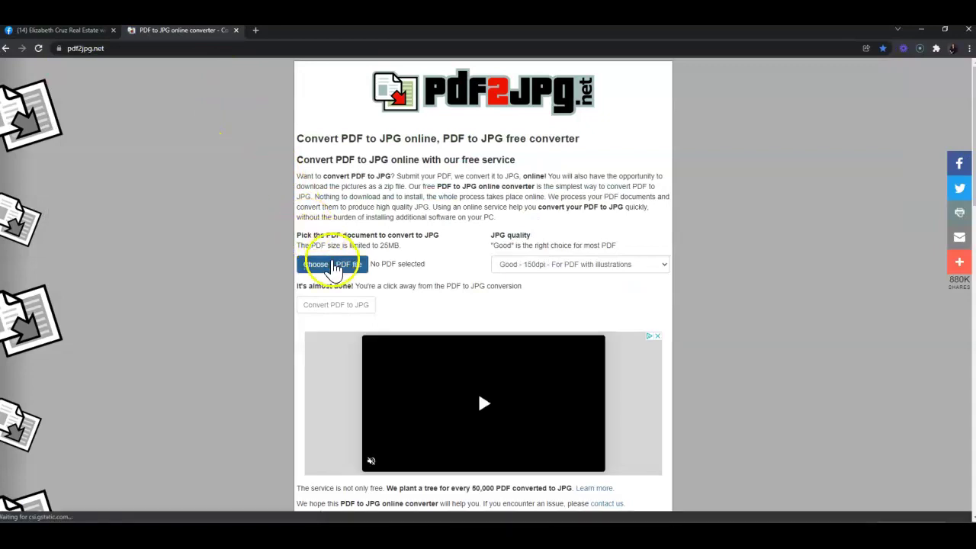
Step: Convert Consumer Protection Notice.pdf at Excellent 300dpi and download its page 1 JPG
{"action": "left_click", "coordinate": [334, 266]}
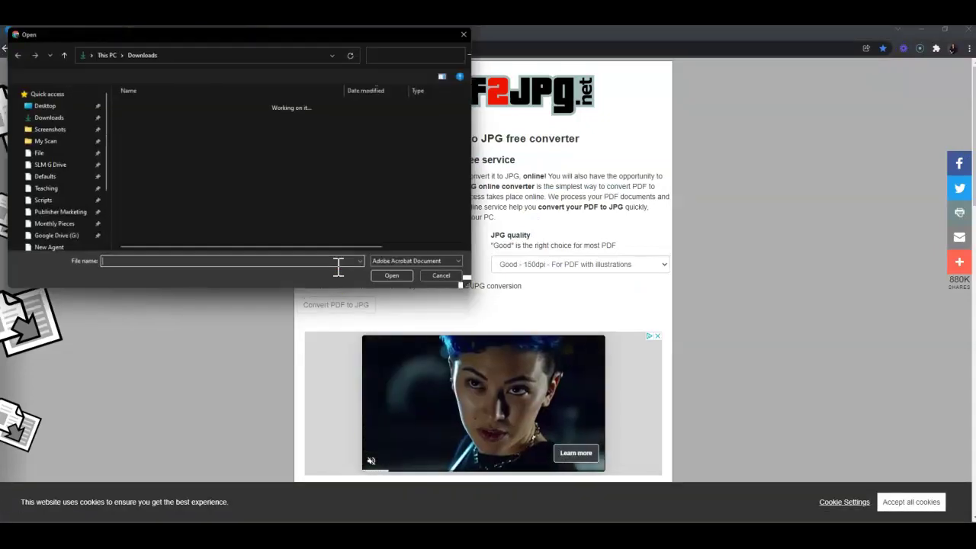
{"action": "double_click", "coordinate": [224, 128]}
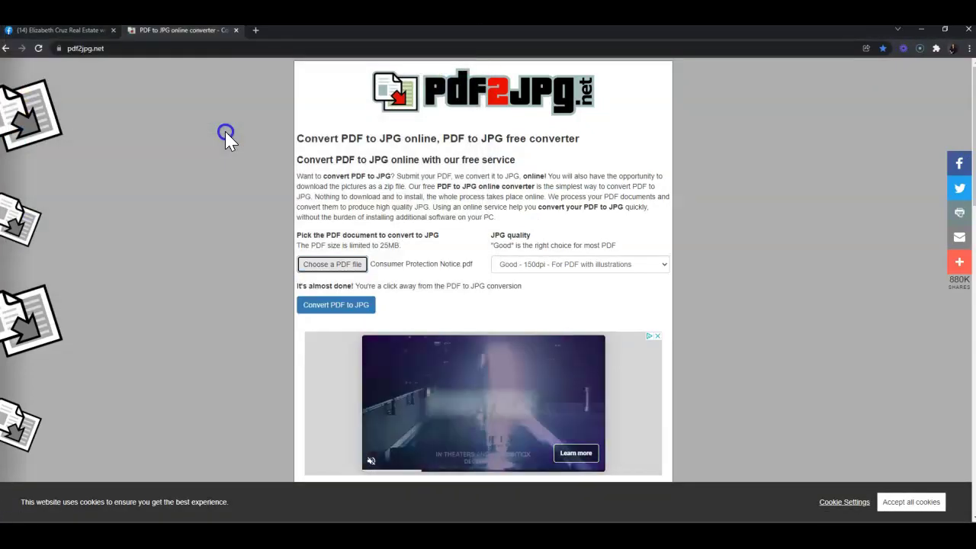
{"action": "left_click", "coordinate": [601, 265]}
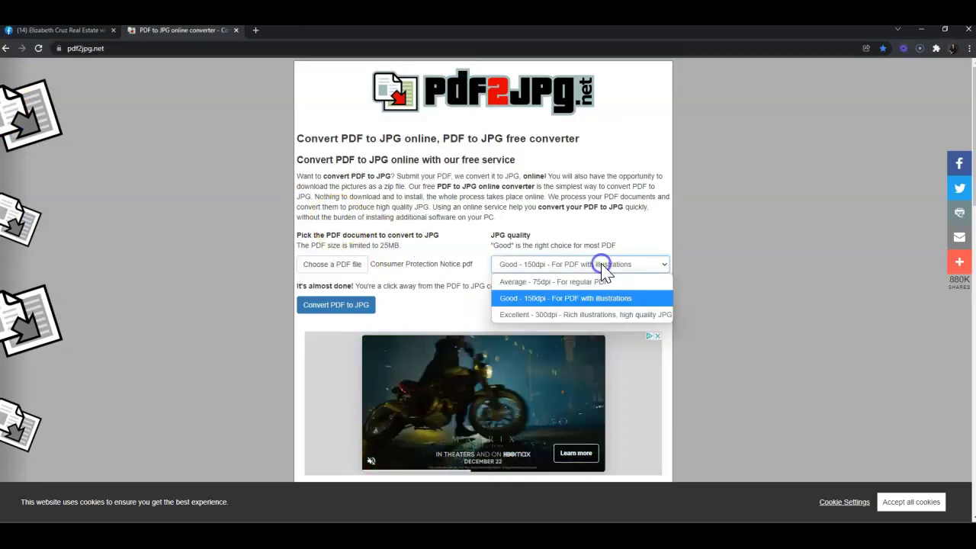
{"action": "left_click", "coordinate": [601, 314]}
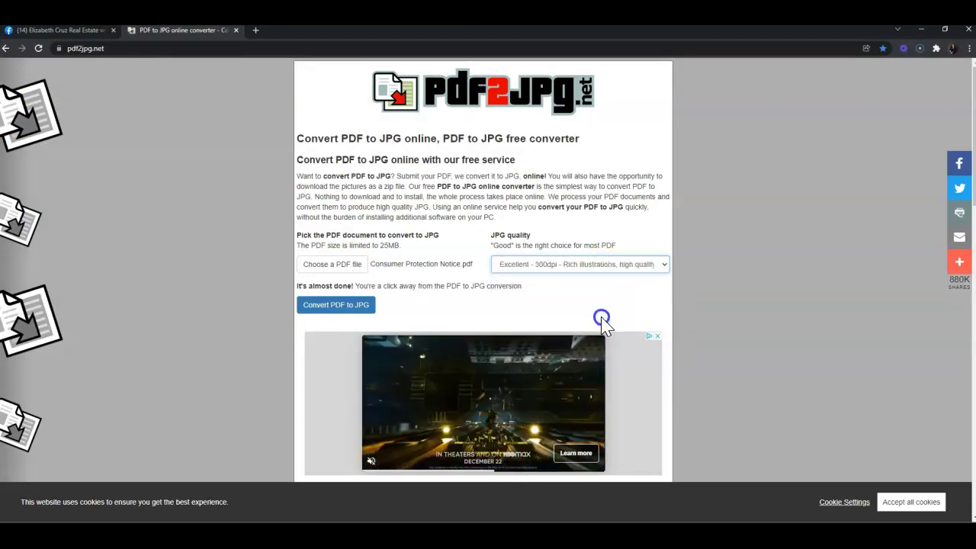
{"action": "left_click", "coordinate": [350, 320]}
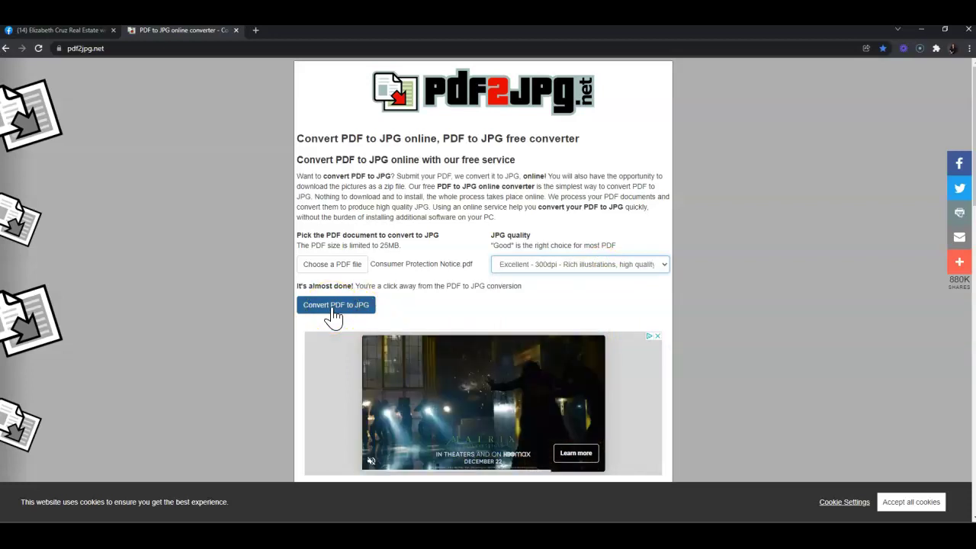
{"action": "left_click", "coordinate": [333, 314]}
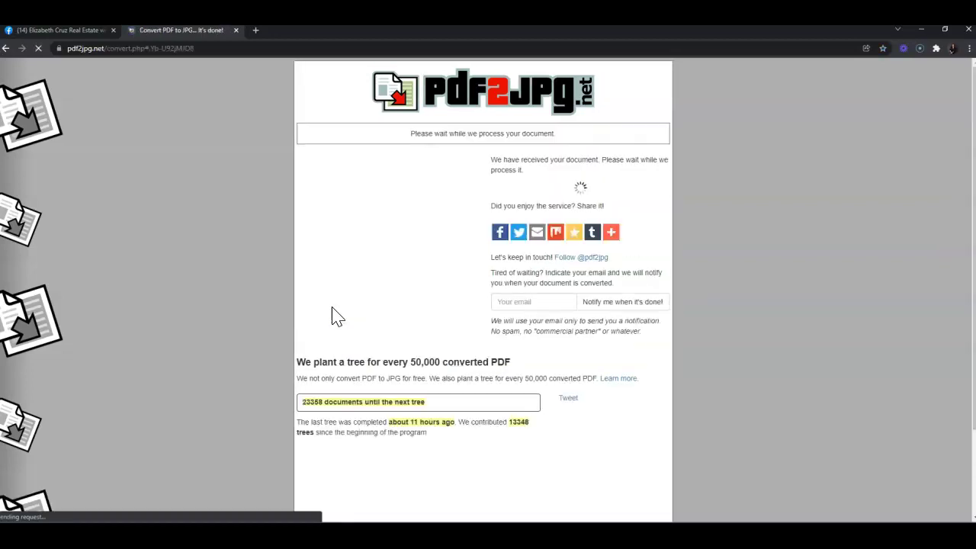
{"action": "left_click", "coordinate": [570, 200]}
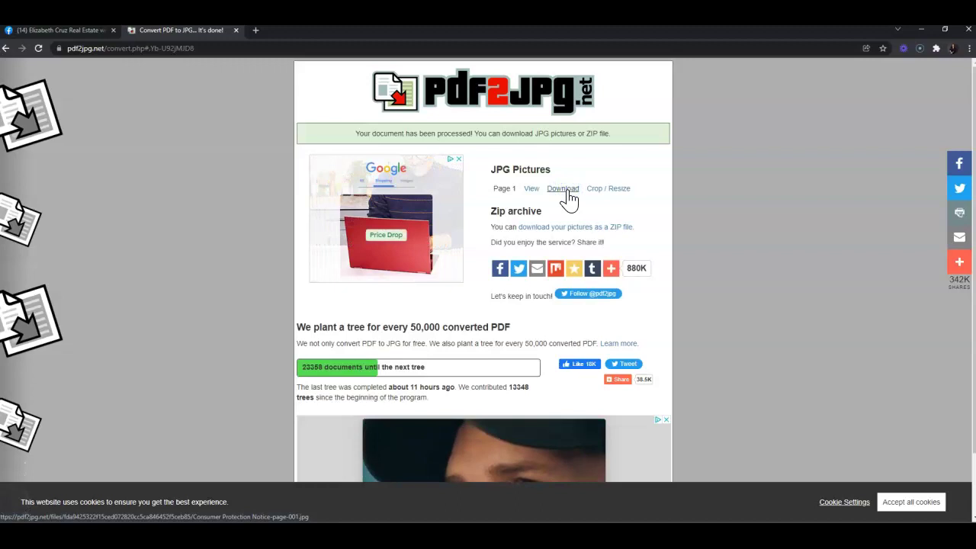
{"action": "left_click", "coordinate": [257, 162]}
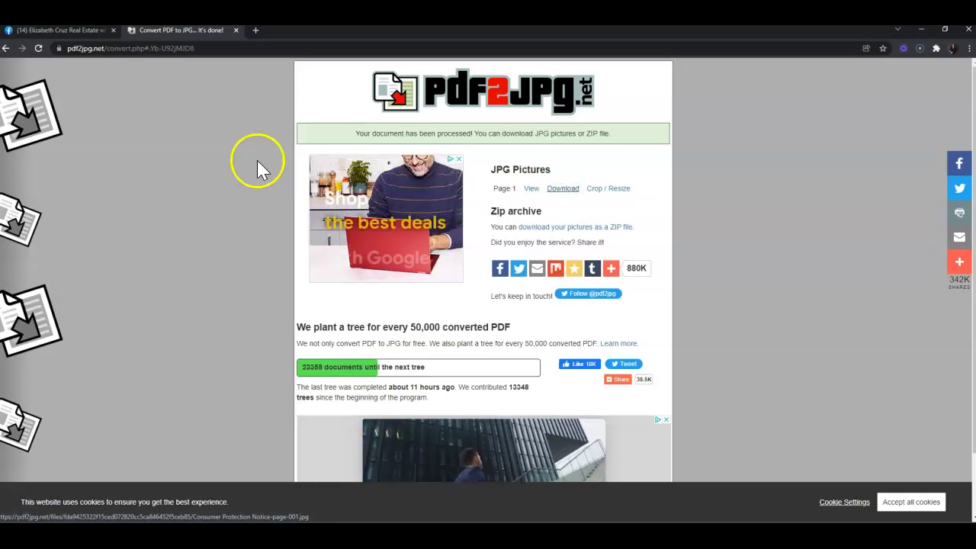
Step: Return to the real-estate Facebook Page and start a Photo/video post
{"action": "left_click", "coordinate": [236, 30]}
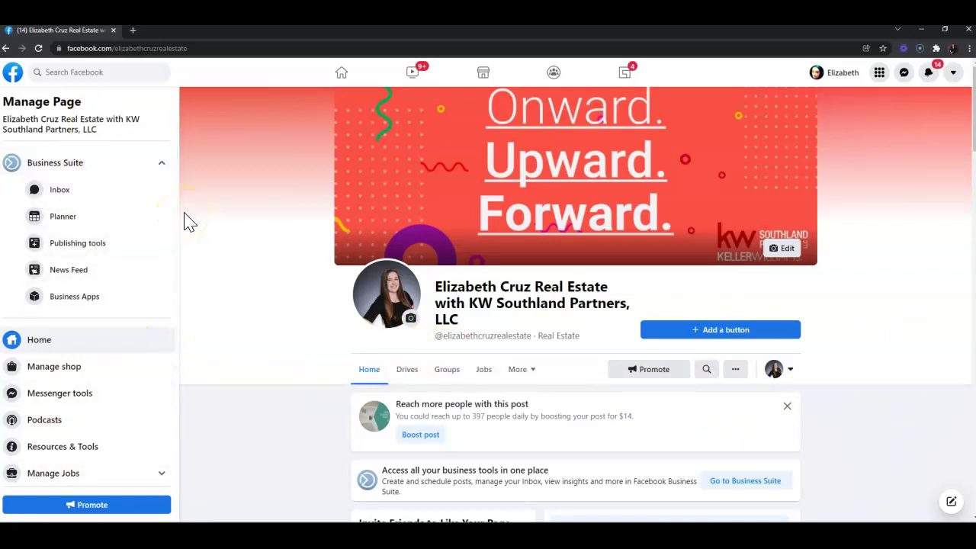
{"action": "scroll", "coordinate": [670, 271], "scroll_direction": "down", "scroll_amount": 3}
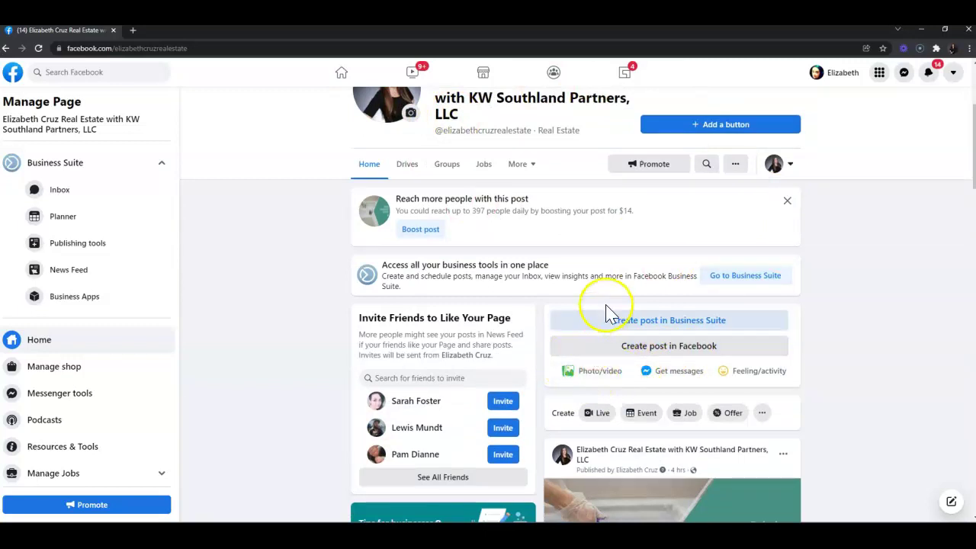
{"action": "left_click", "coordinate": [582, 373]}
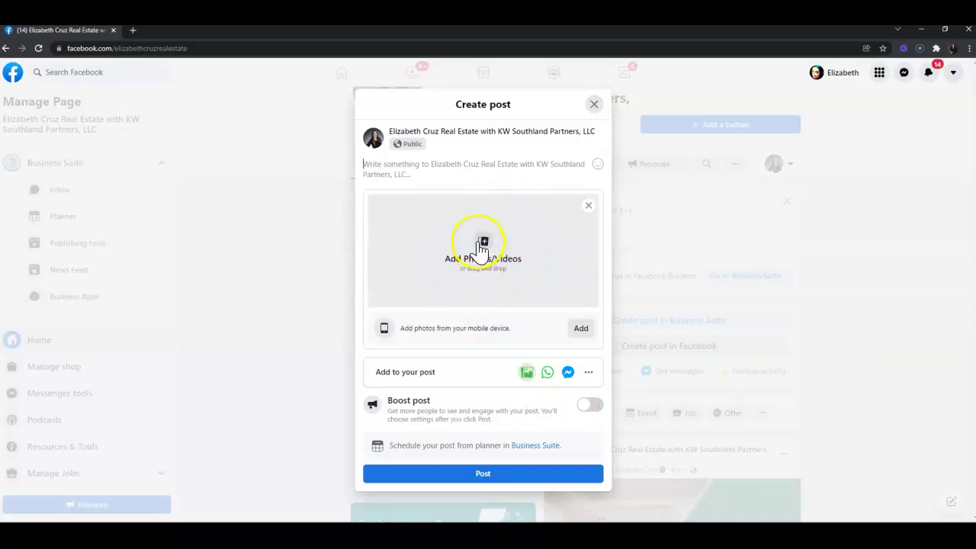
Step: Attach the Consumer Protection Notice and BLANK PDF IABS-page-001 JPGs to the post
{"action": "left_click", "coordinate": [483, 250]}
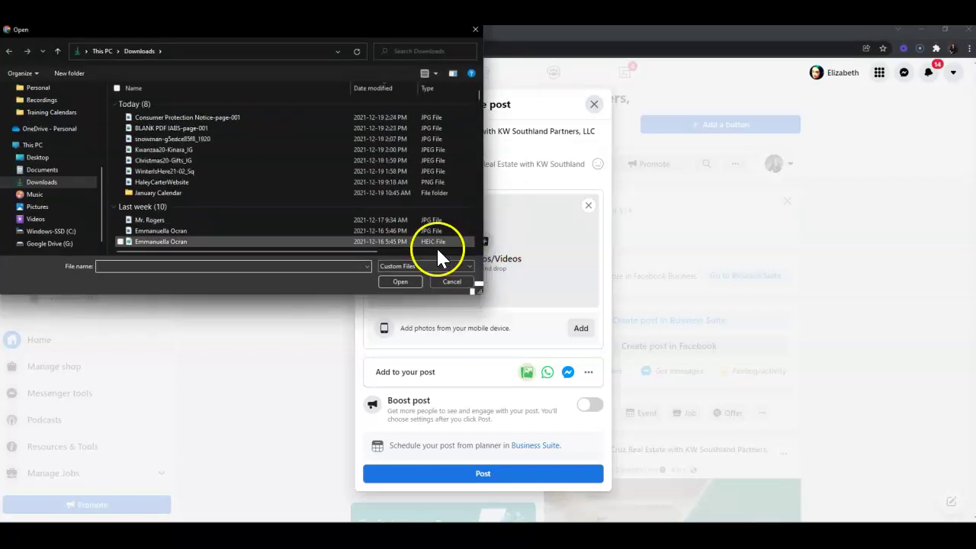
{"action": "left_click", "coordinate": [120, 118]}
{"action": "left_click", "coordinate": [120, 128]}
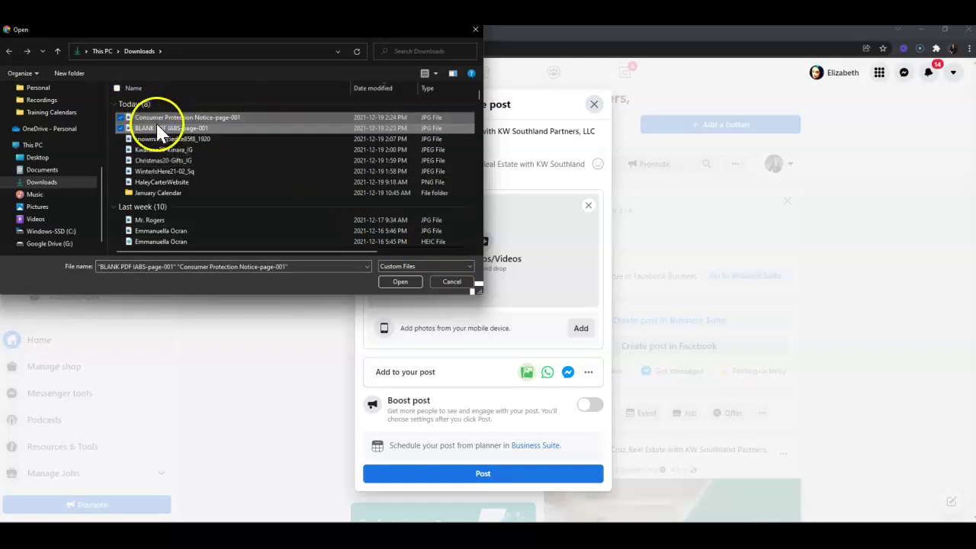
{"action": "left_click", "coordinate": [416, 283]}
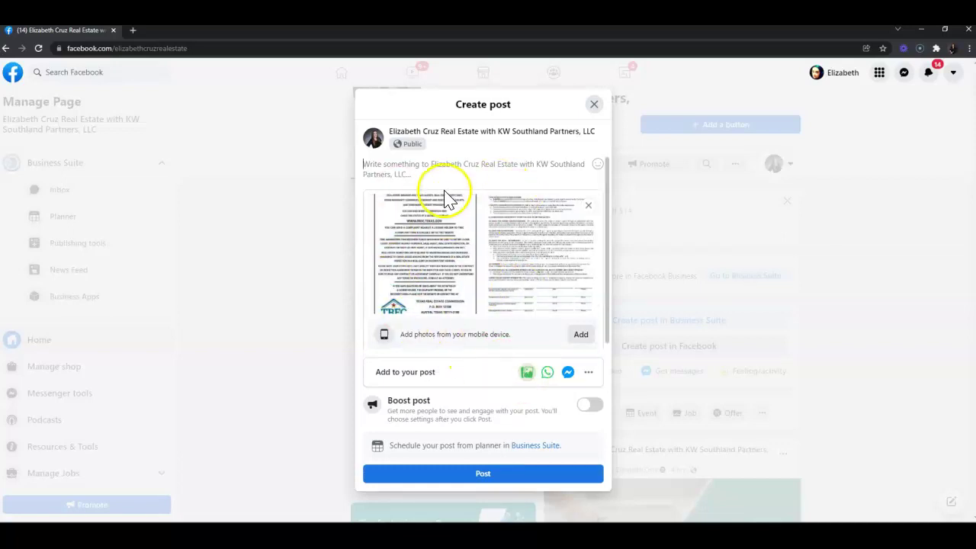
Step: Paste the caption 'Texas Law requires all license holders to provide the following:' and publish the post
{"action": "key", "text": "ctrl+v"}
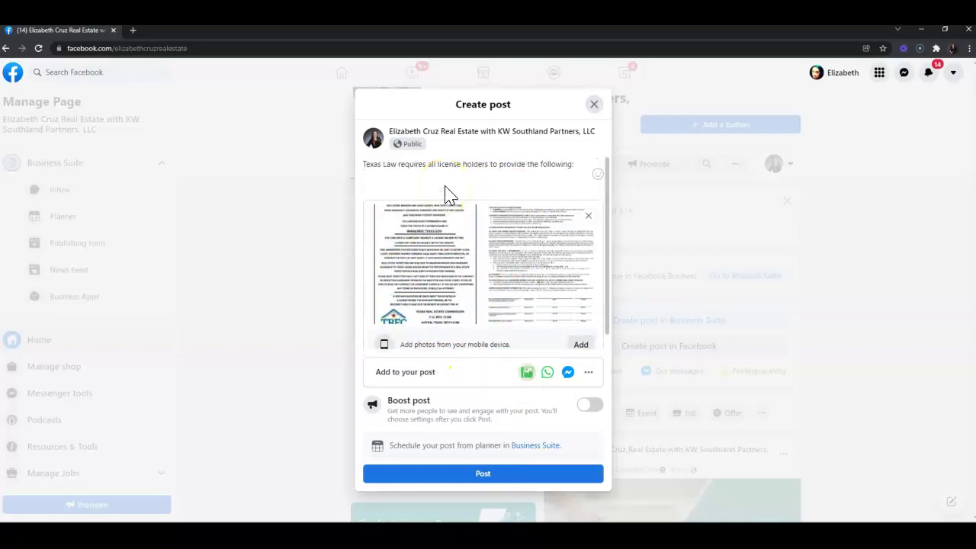
{"action": "key", "text": "BackSpace"}
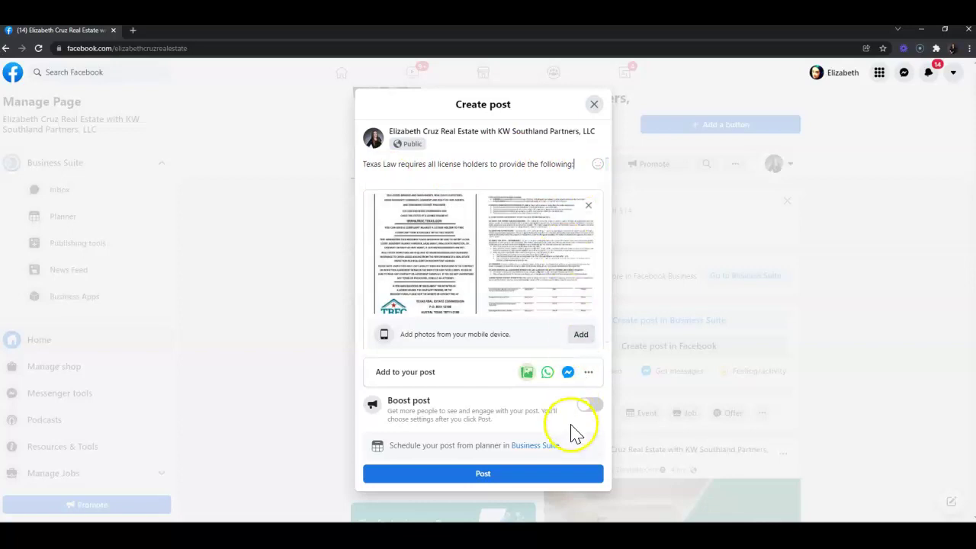
{"action": "left_click", "coordinate": [573, 474]}
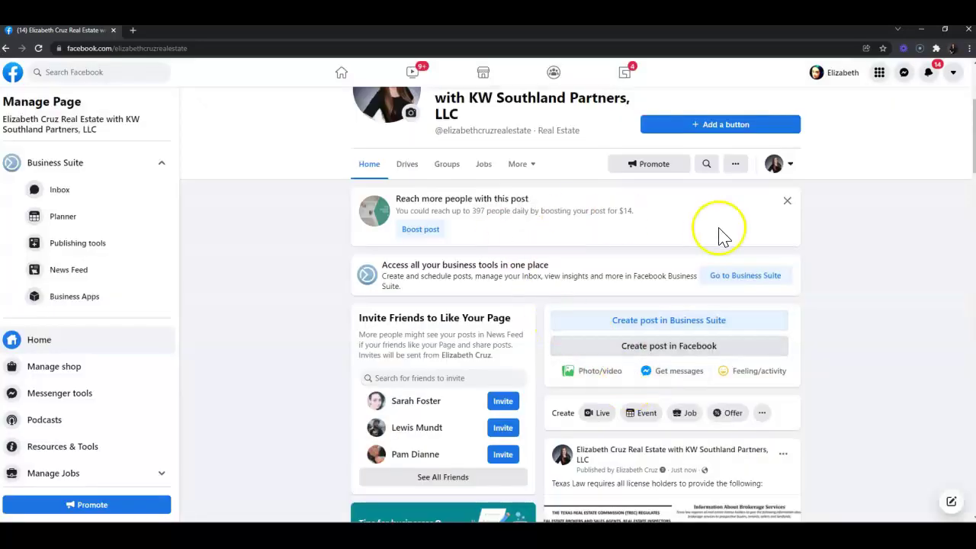
Step: Use the Texas Law post's three-dot menu to pin it to the top of the Page
{"action": "scroll", "coordinate": [763, 285], "scroll_direction": "down", "scroll_amount": 5}
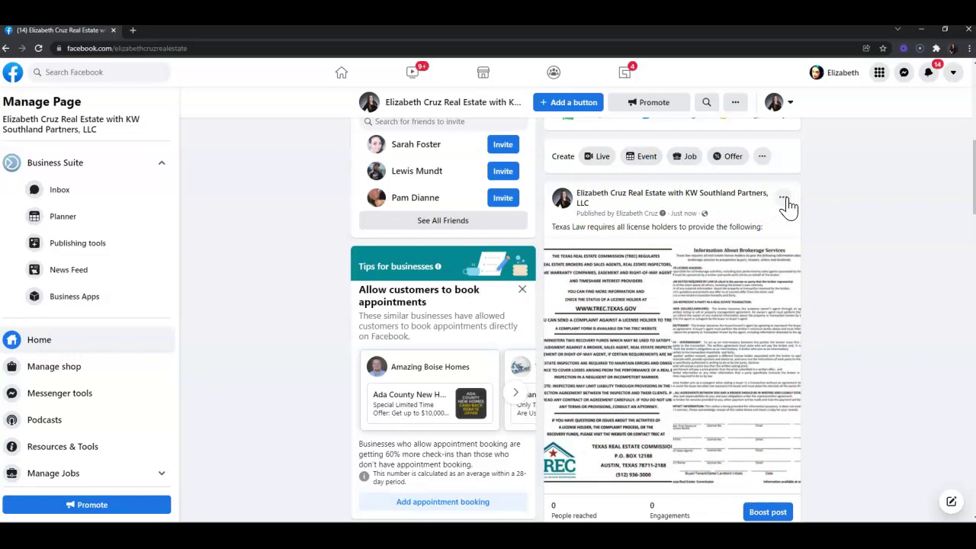
{"action": "left_click", "coordinate": [785, 199]}
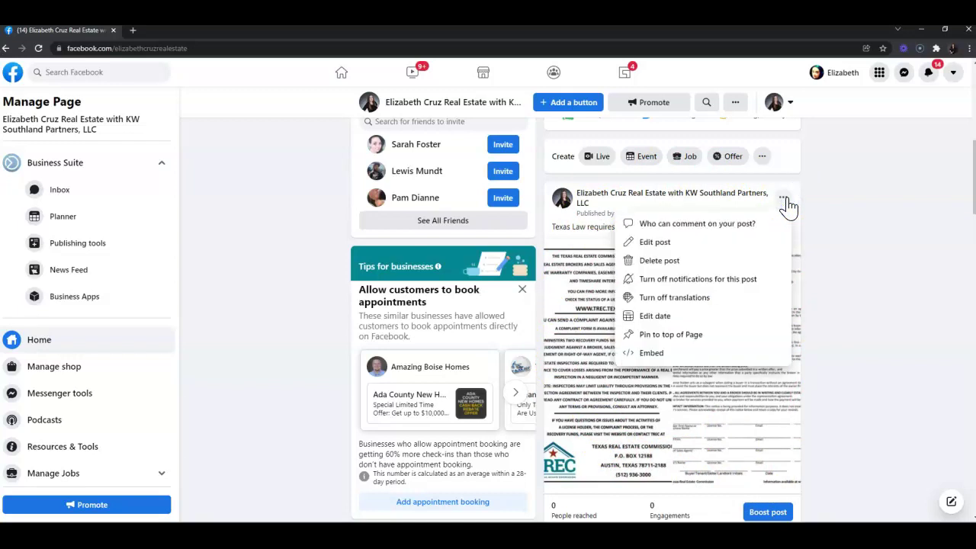
{"action": "left_click", "coordinate": [709, 340]}
{"action": "scroll", "coordinate": [834, 407], "scroll_direction": "up", "scroll_amount": 3}
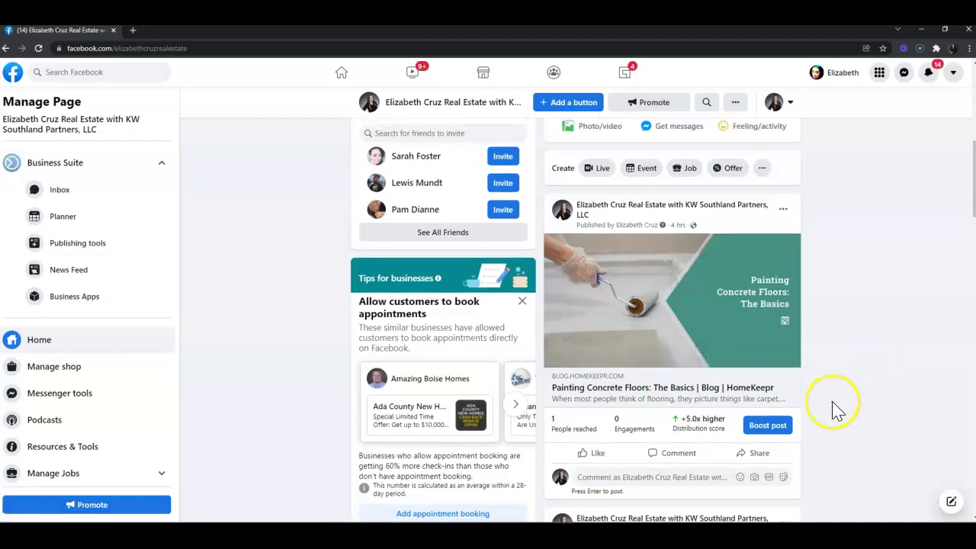
{"action": "scroll", "coordinate": [834, 407], "scroll_direction": "down", "scroll_amount": 3}
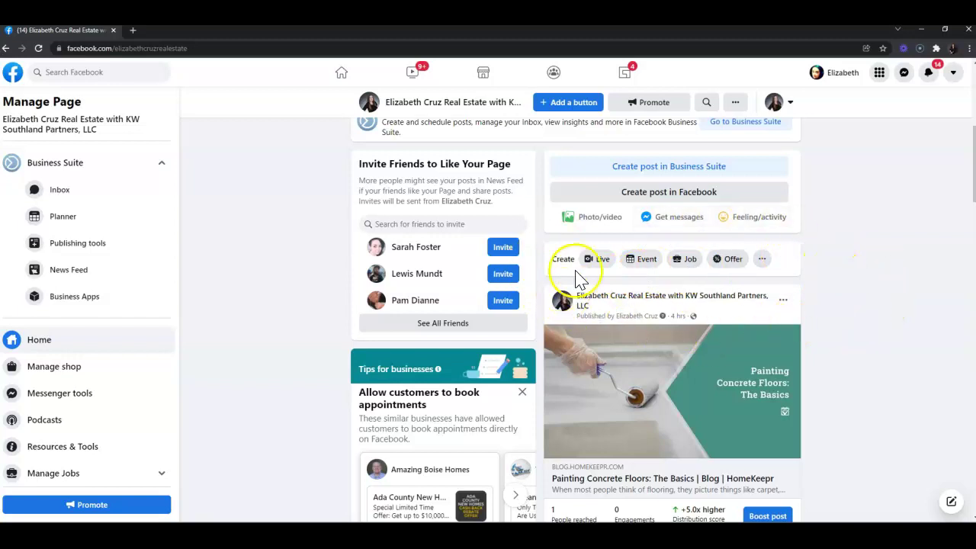
{"action": "scroll", "coordinate": [809, 342], "scroll_direction": "up", "scroll_amount": 3}
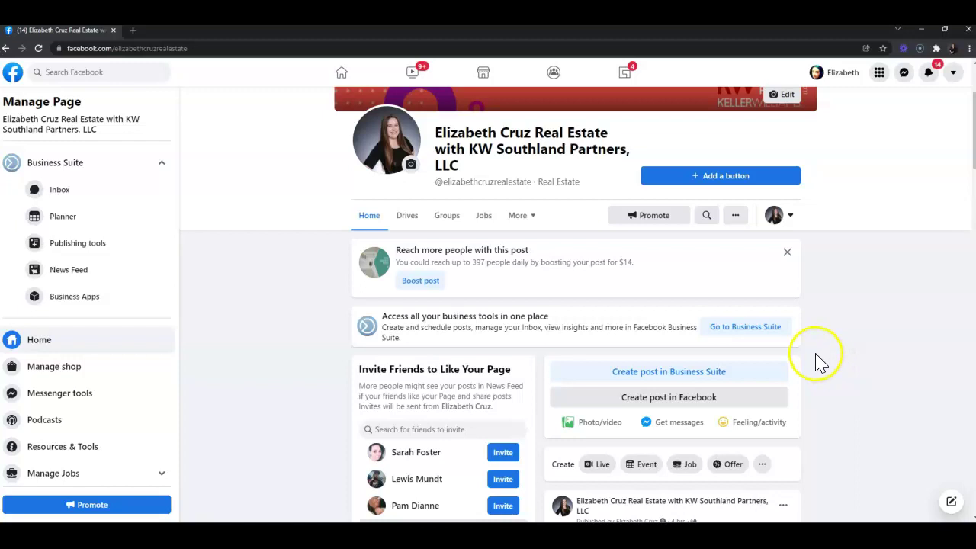
{"action": "scroll", "coordinate": [536, 275], "scroll_direction": "up", "scroll_amount": 1}
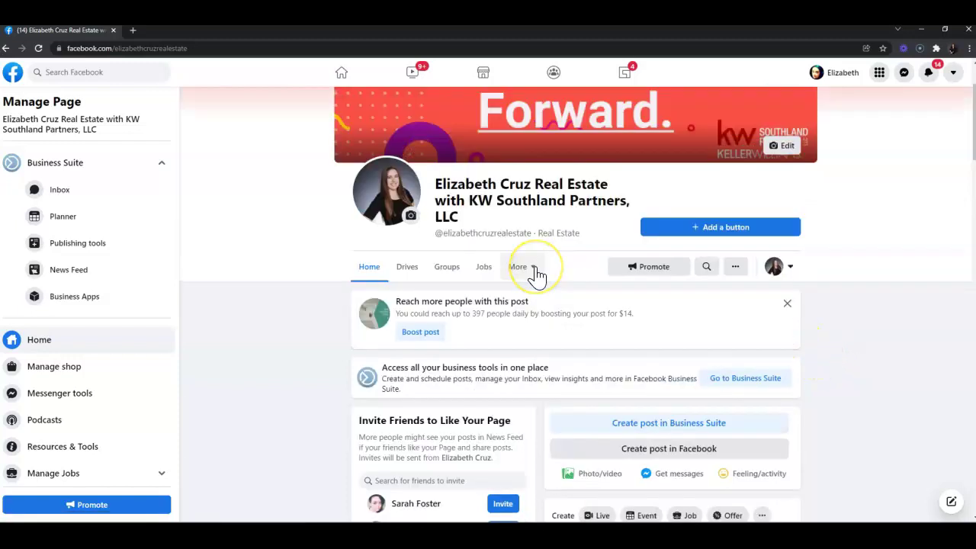
Step: Reload the Page and scroll down to confirm the Texas Law post is listed as Pinned Post
{"action": "scroll", "coordinate": [581, 292], "scroll_direction": "down", "scroll_amount": 1}
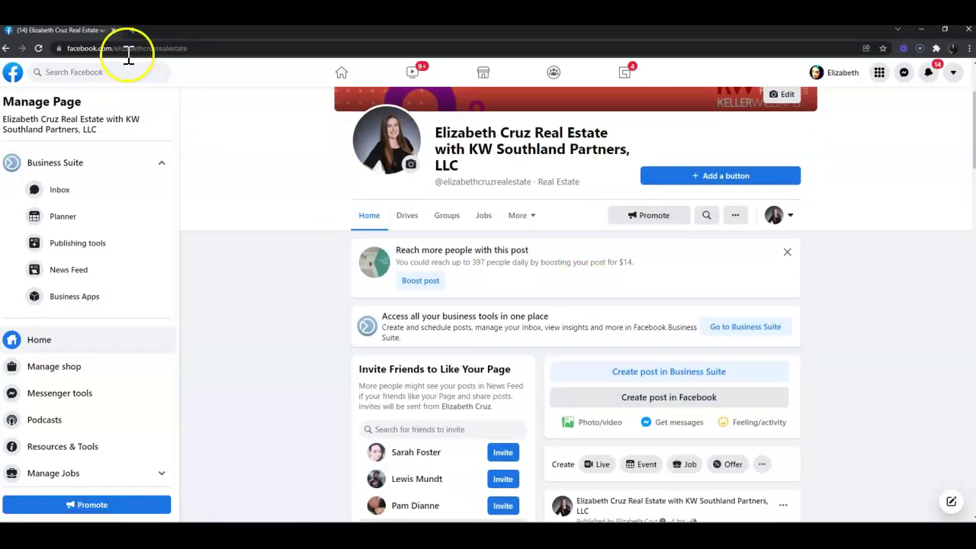
{"action": "left_click", "coordinate": [256, 48]}
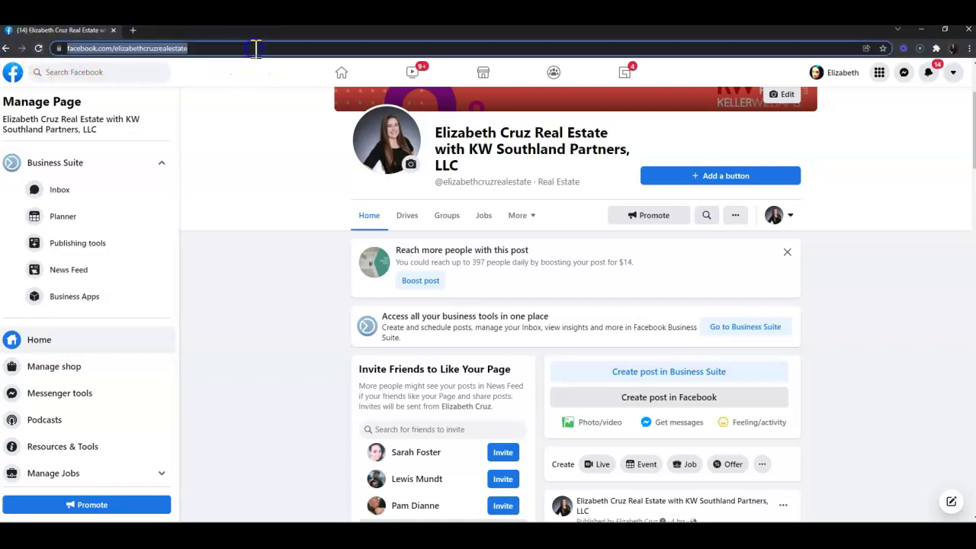
{"action": "key", "text": "Return"}
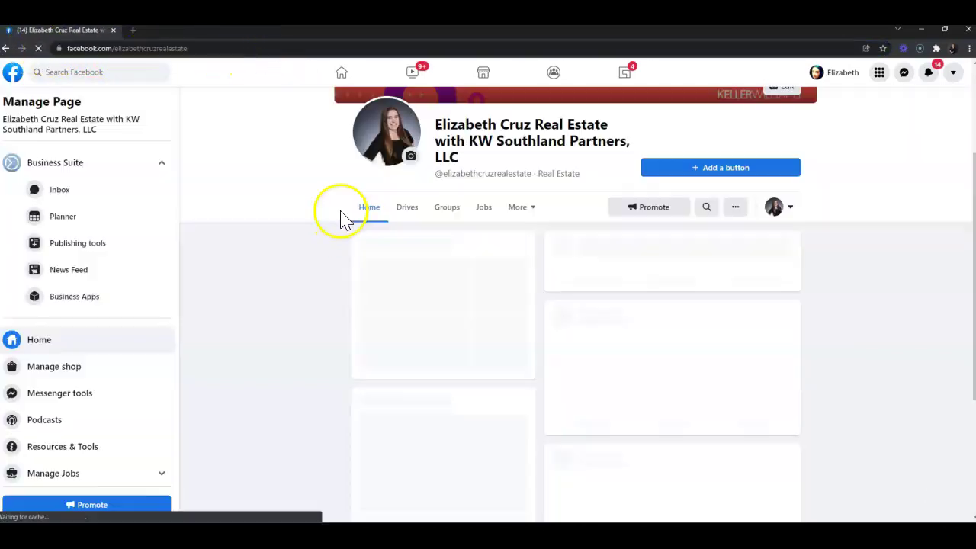
{"action": "scroll", "coordinate": [265, 266], "scroll_direction": "down", "scroll_amount": 2}
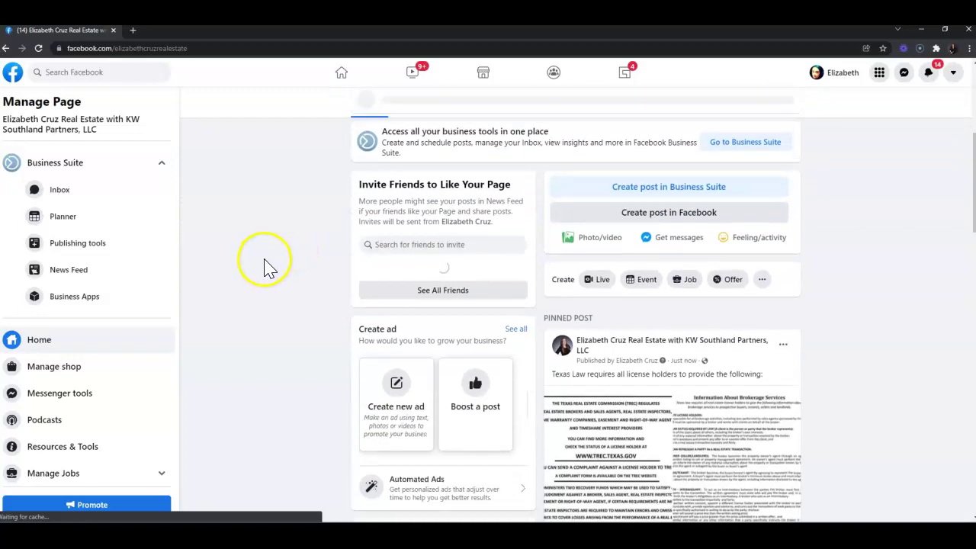
{"action": "scroll", "coordinate": [265, 267], "scroll_direction": "down", "scroll_amount": 2}
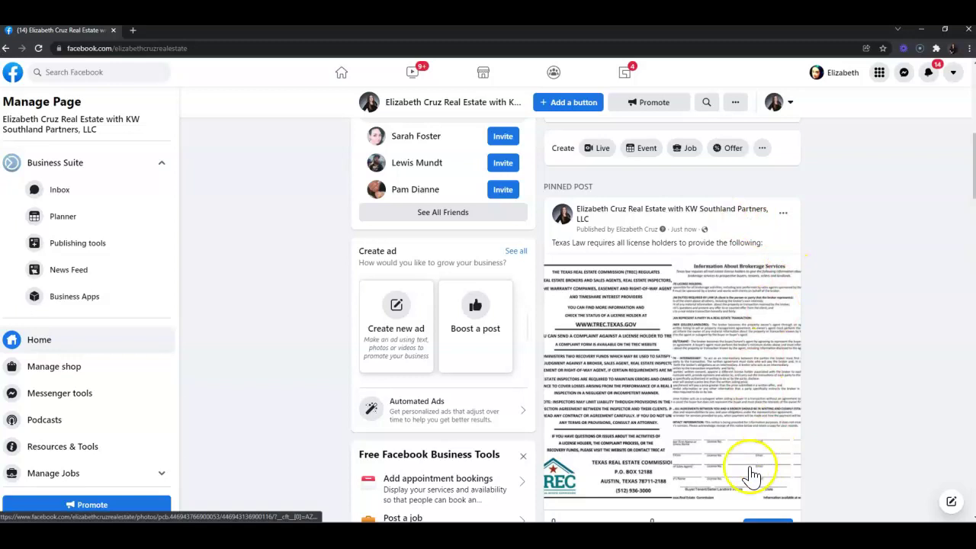
Step: Open the pinned post's photos full-size and flip between the IABS form and the TREC consumer notice
{"action": "left_click", "coordinate": [622, 337]}
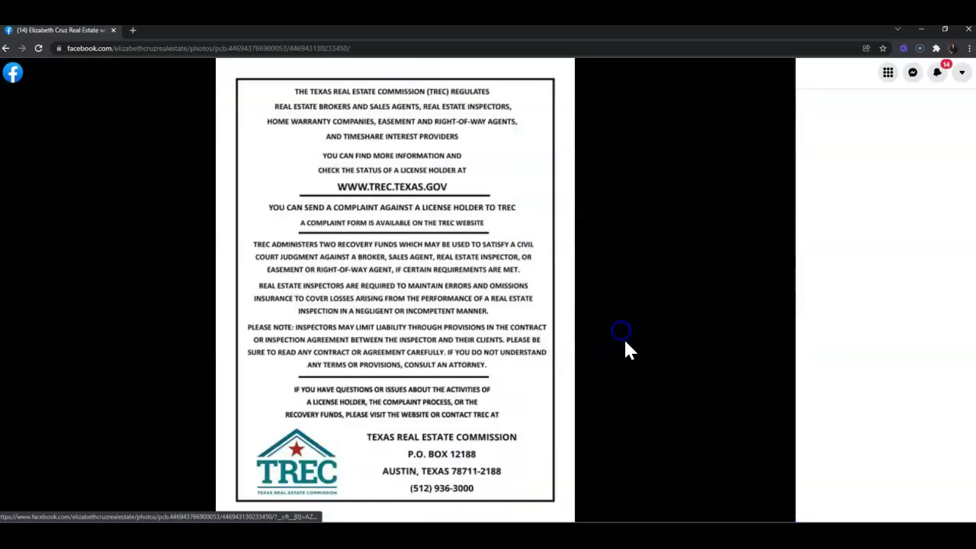
{"action": "left_click", "coordinate": [772, 291]}
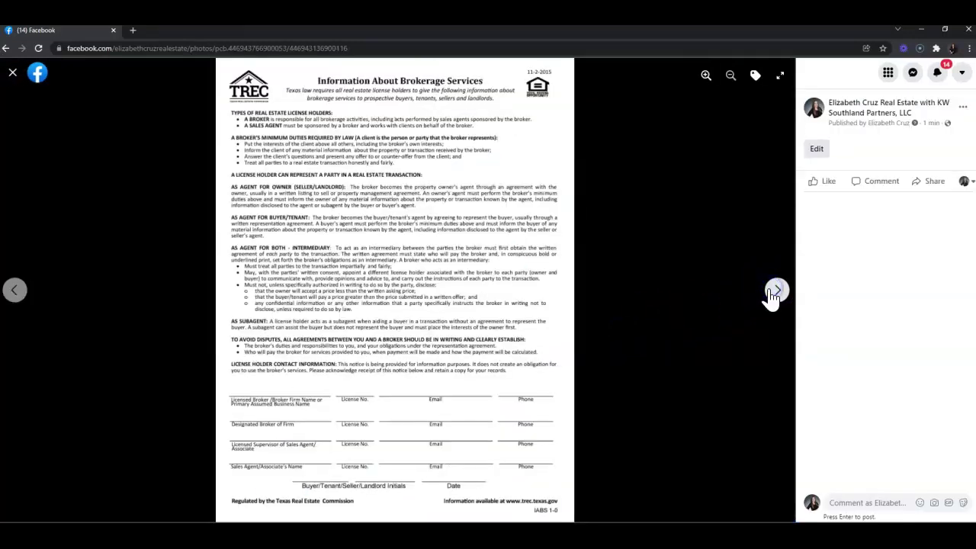
{"action": "left_click", "coordinate": [14, 290]}
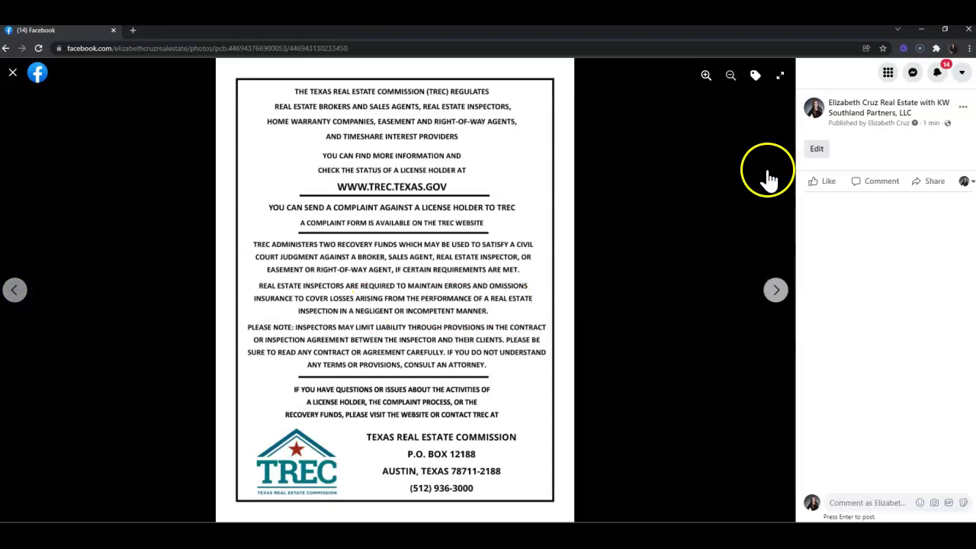